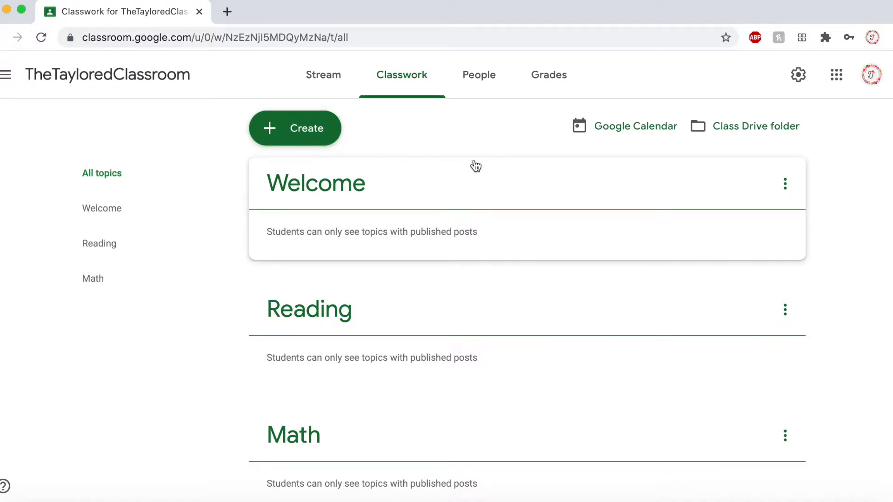
Create a new assignment titled "Reading Passage" with the instructions "See below".
{"action": "left_click", "coordinate": [326, 134]}
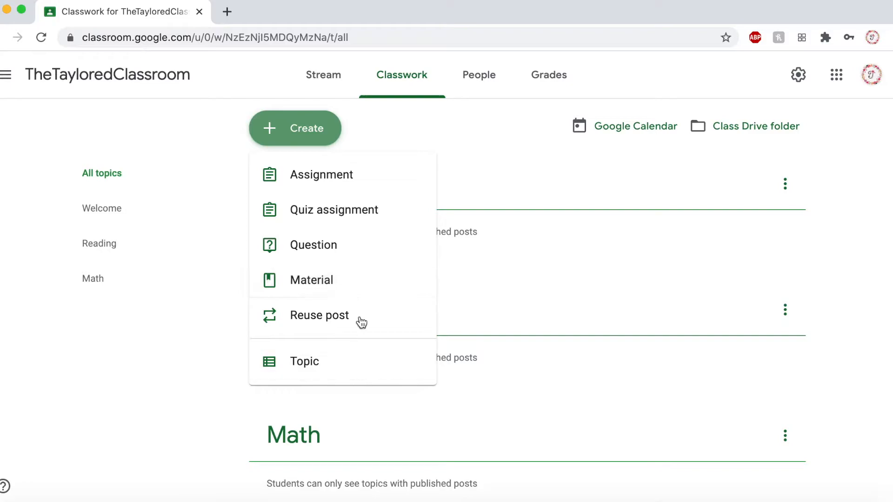
{"action": "left_click", "coordinate": [379, 183]}
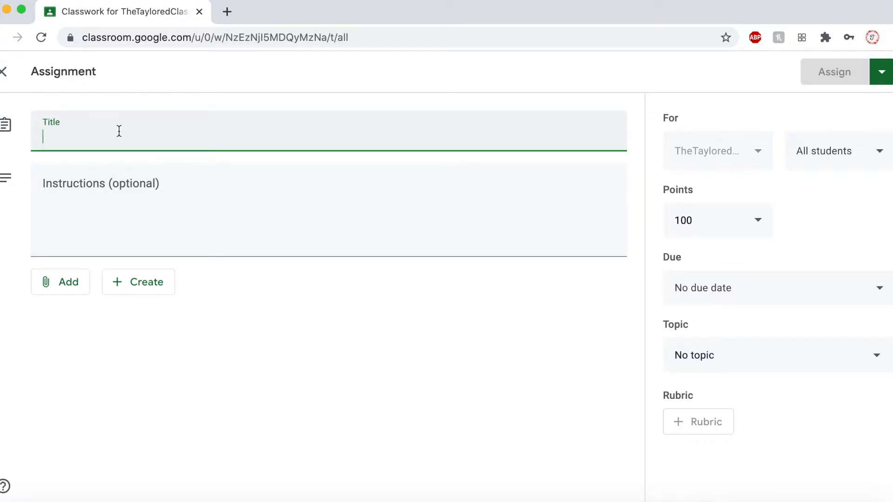
{"action": "type", "text": "Rea"}
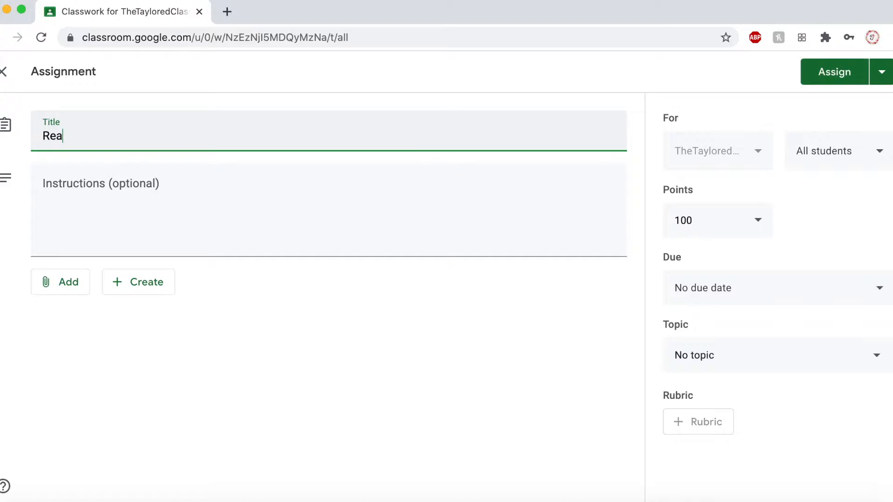
{"action": "type", "text": "ding Passage"}
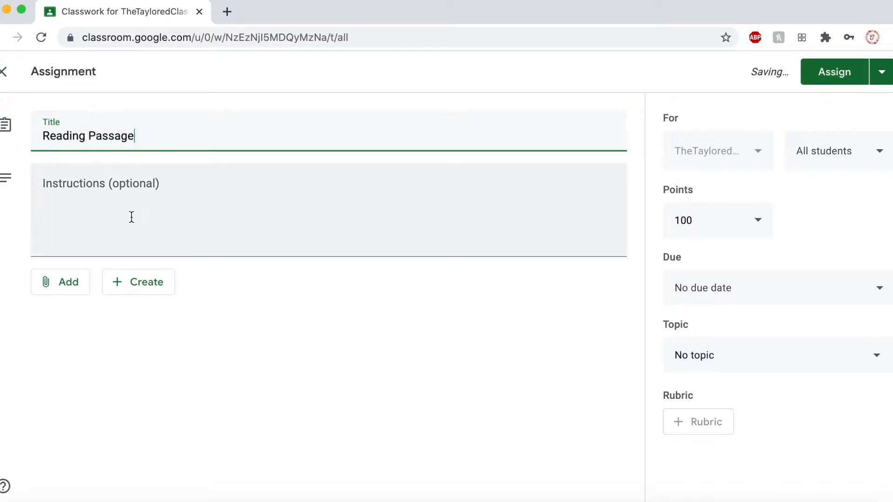
{"action": "left_click", "coordinate": [132, 217]}
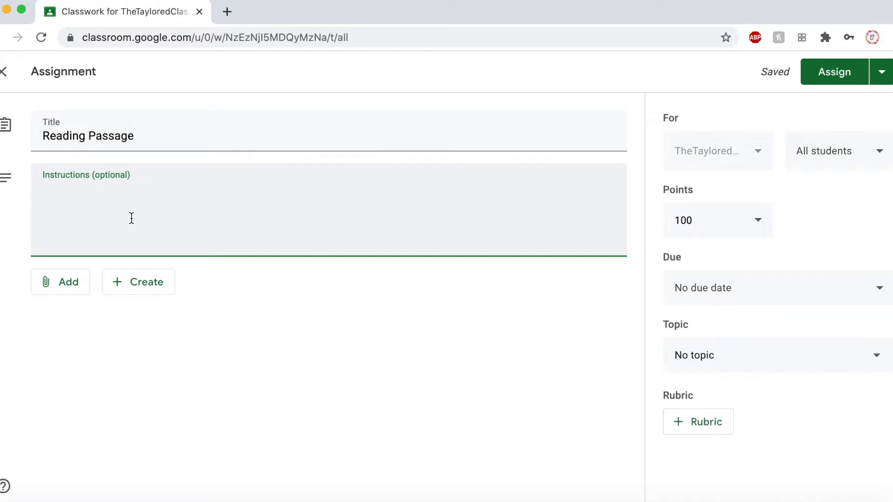
{"action": "type", "text": "See below"}
{"action": "left_click", "coordinate": [79, 290]}
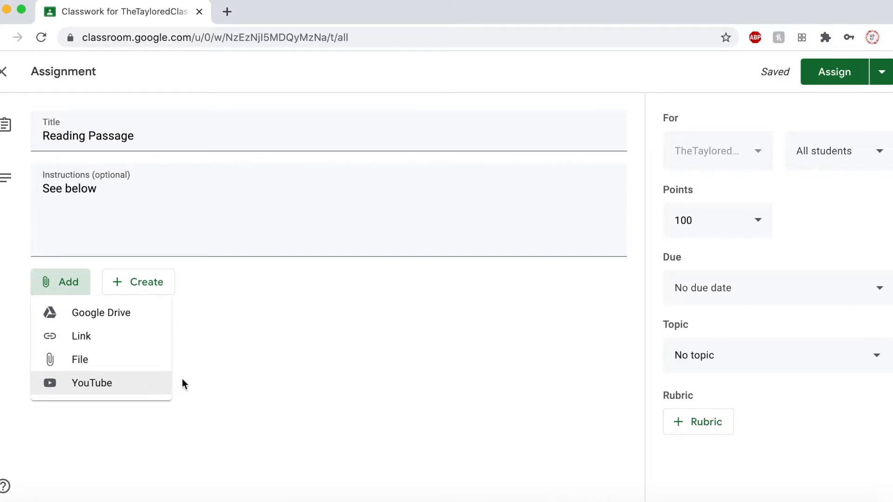
{"action": "left_click", "coordinate": [265, 363]}
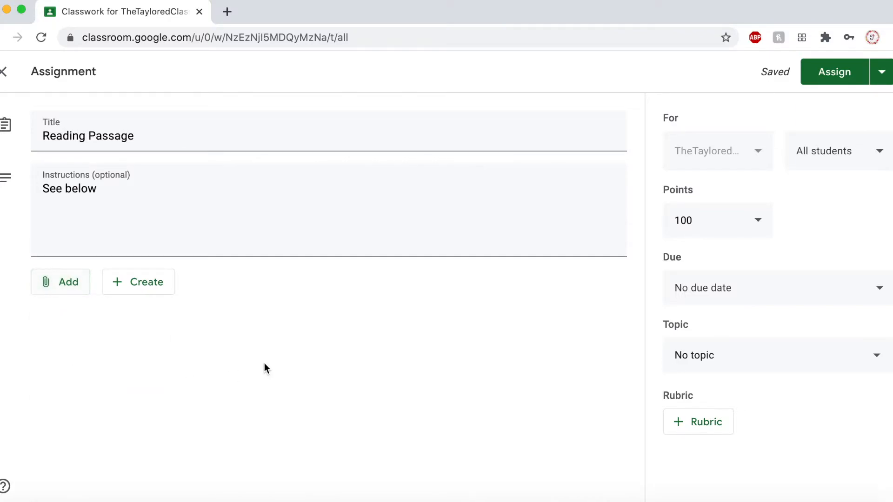
{"action": "left_click", "coordinate": [154, 286]}
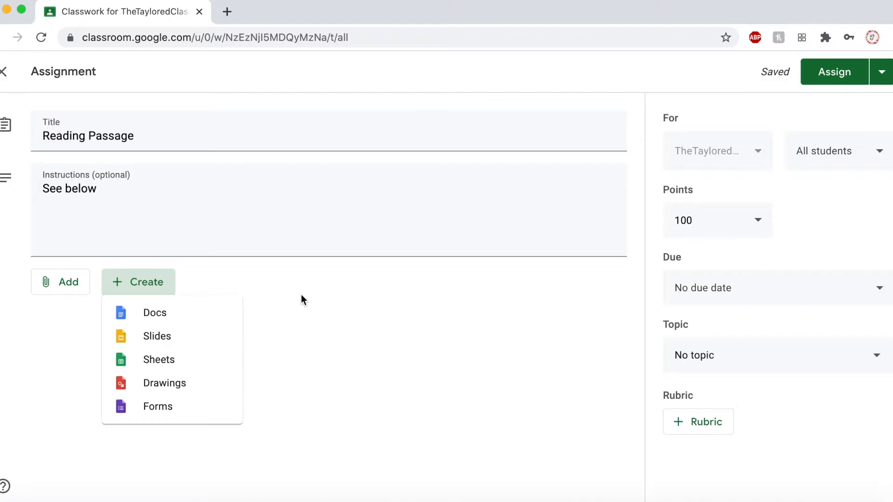
{"action": "left_click", "coordinate": [279, 295]}
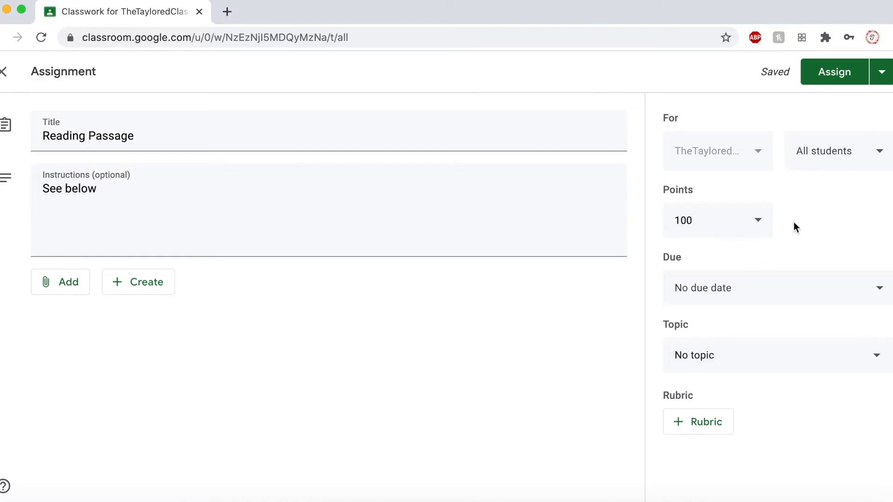
{"action": "left_click", "coordinate": [728, 219]}
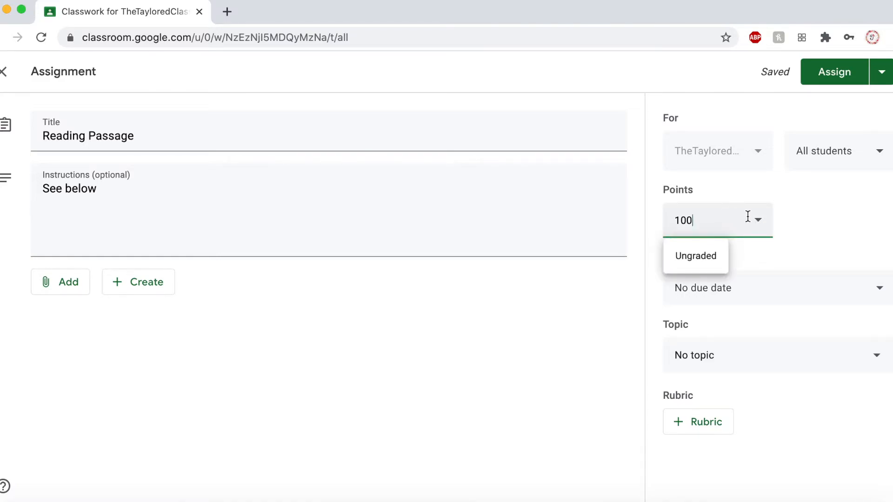
{"action": "left_click", "coordinate": [813, 221]}
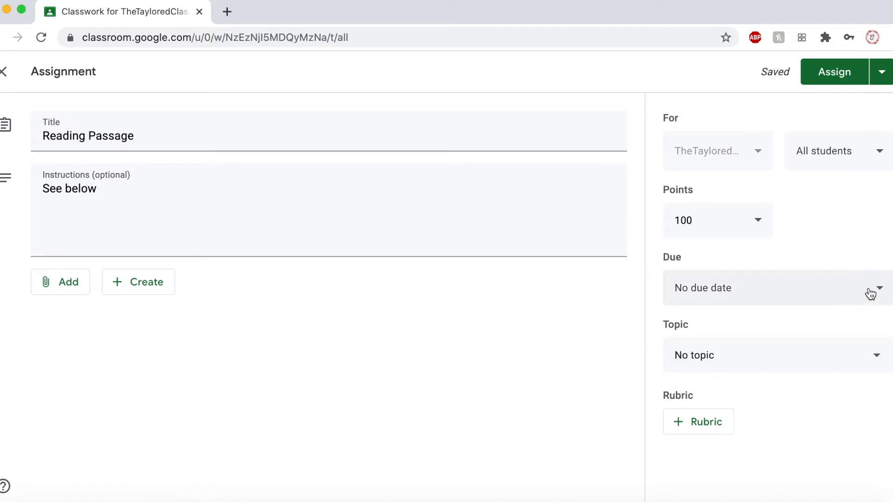
Set the assignment's due date to Jul 17, 2020 and its due time to 8:00 AM.
{"action": "left_click", "coordinate": [882, 292]}
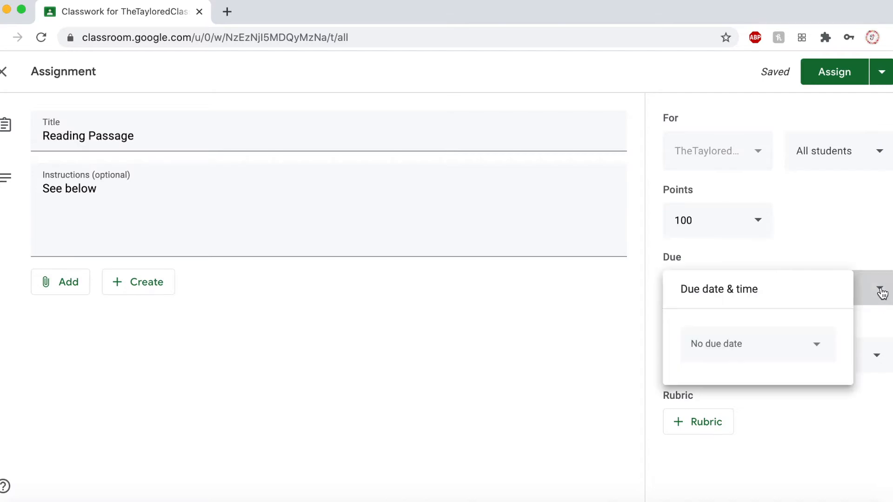
{"action": "left_click", "coordinate": [808, 352]}
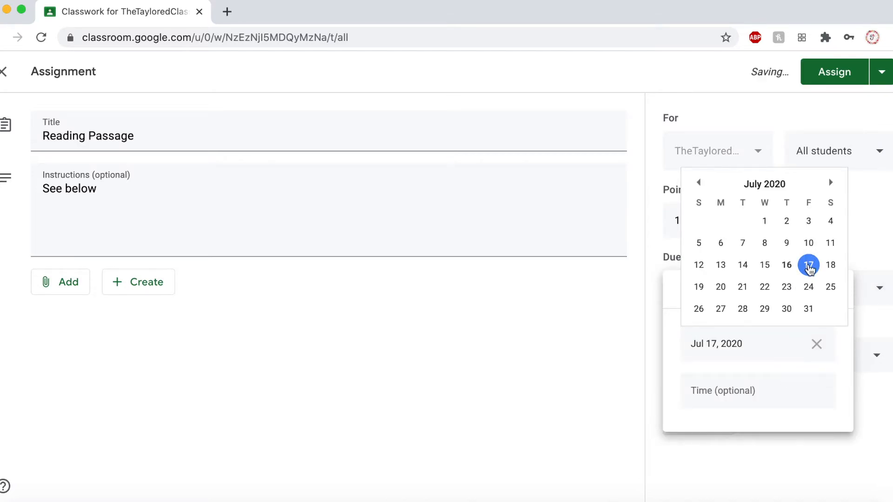
{"action": "left_click", "coordinate": [809, 266]}
{"action": "left_click", "coordinate": [756, 392]}
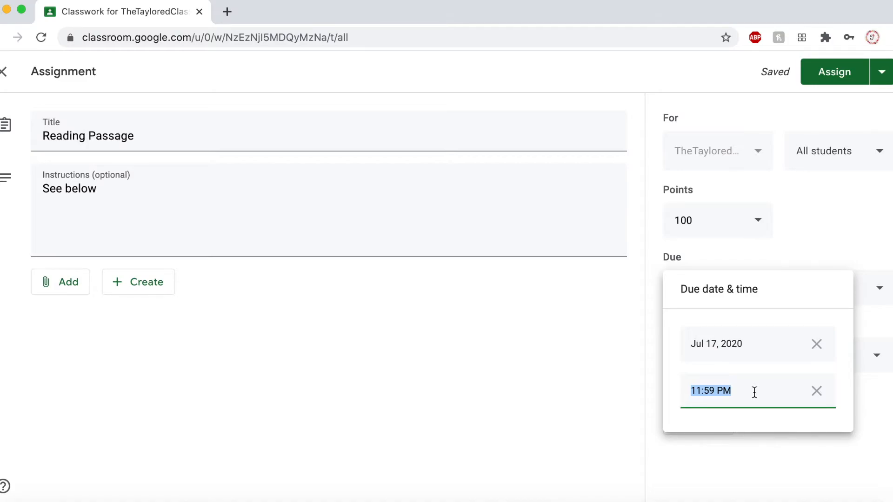
{"action": "type", "text": "8:00 am"}
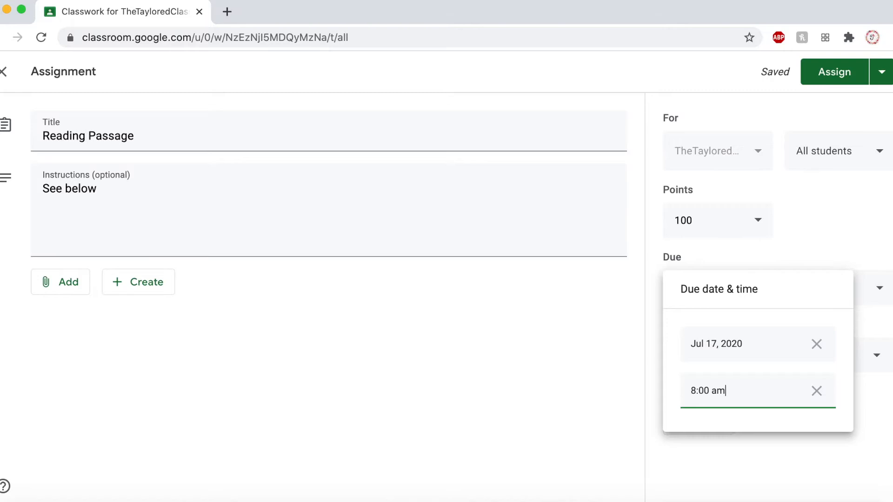
{"action": "key", "text": "Return"}
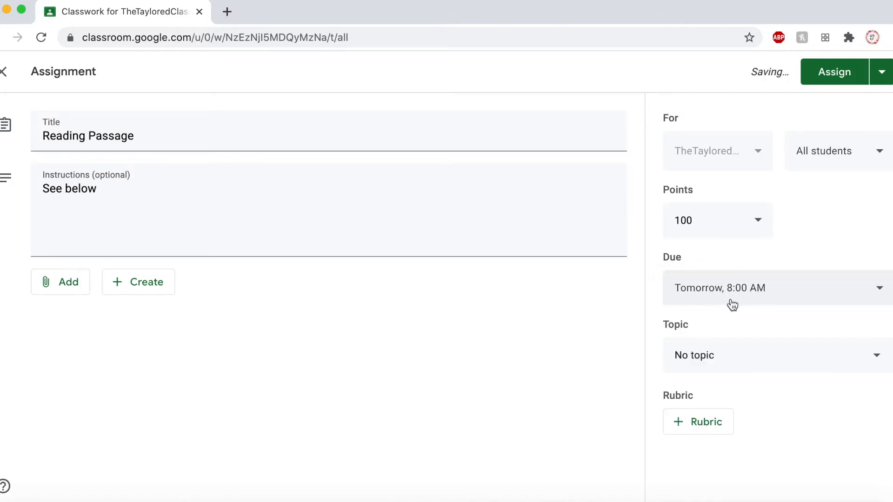
Change the due date to Jul 24, 2020 and file the assignment under the Reading topic.
{"action": "left_click", "coordinate": [786, 296]}
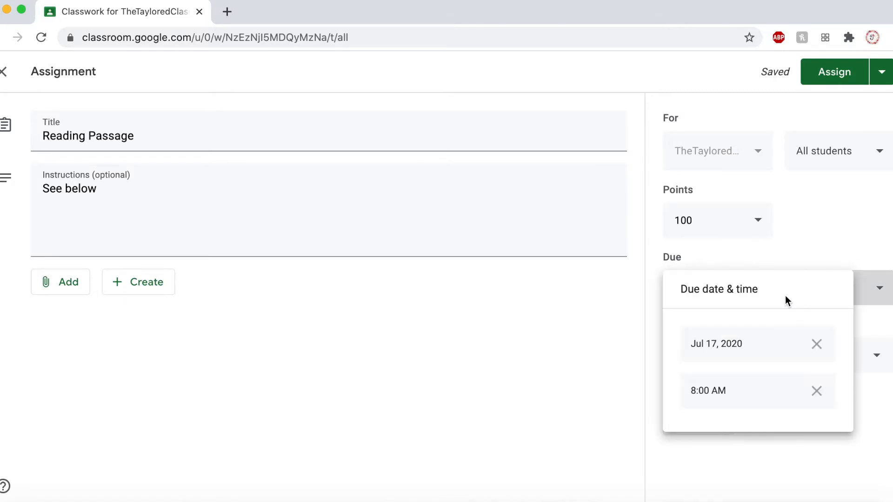
{"action": "left_click", "coordinate": [787, 354]}
{"action": "left_click", "coordinate": [809, 287]}
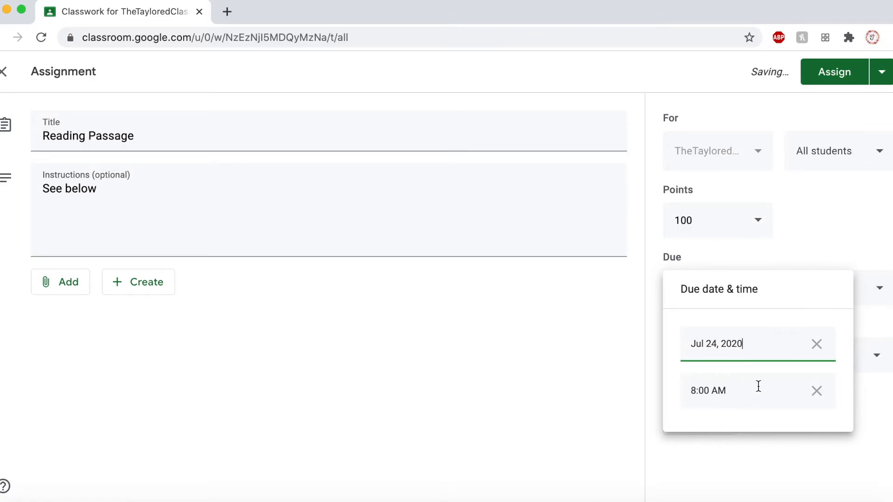
{"action": "left_click", "coordinate": [649, 347]}
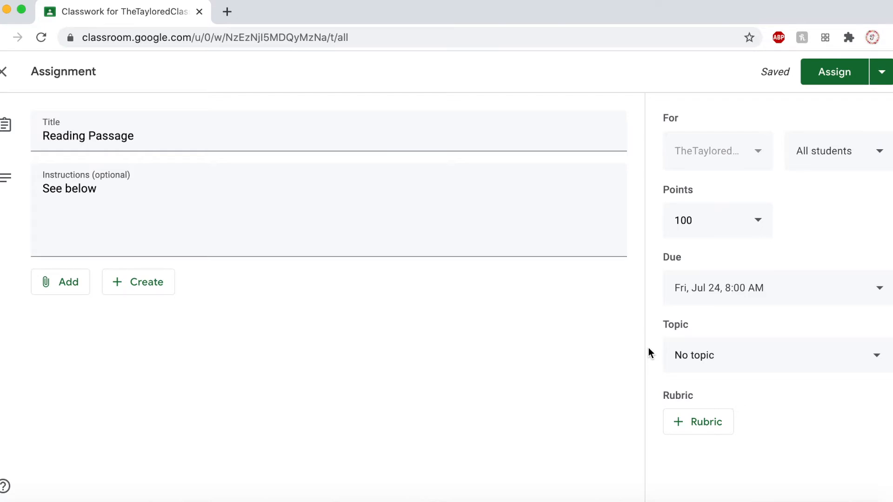
{"action": "left_click", "coordinate": [870, 368]}
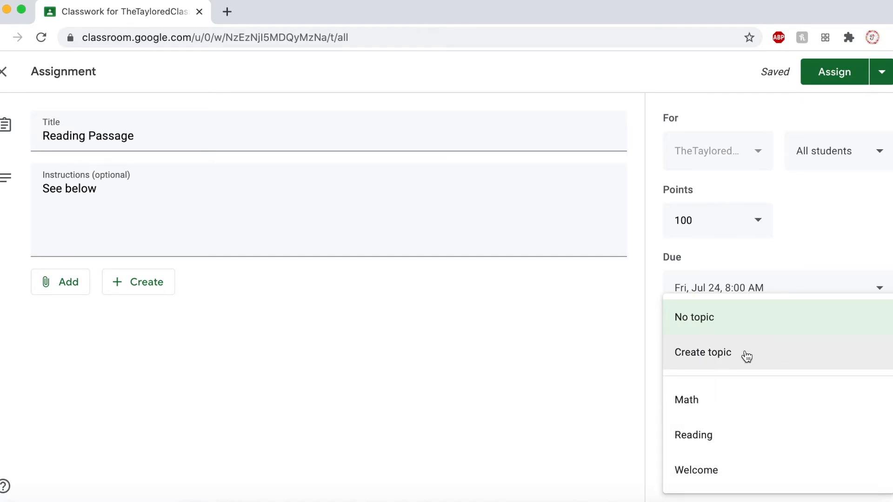
{"action": "left_click", "coordinate": [718, 448]}
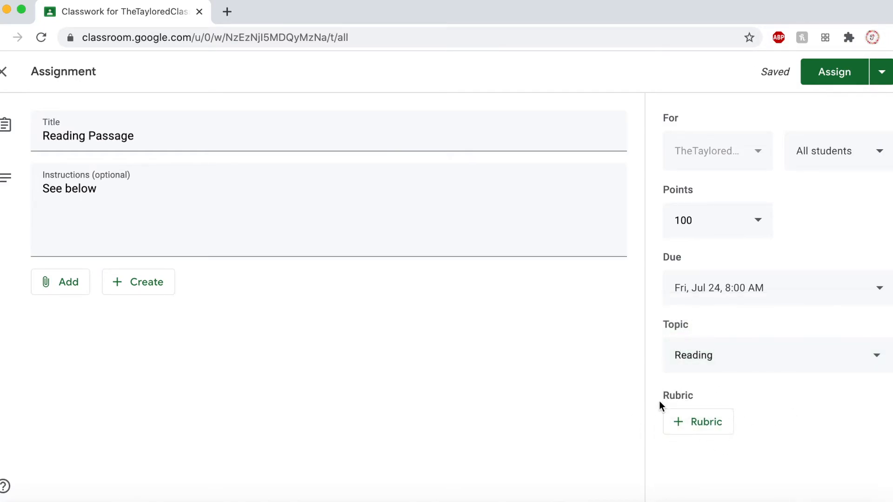
{"action": "left_click", "coordinate": [707, 431]}
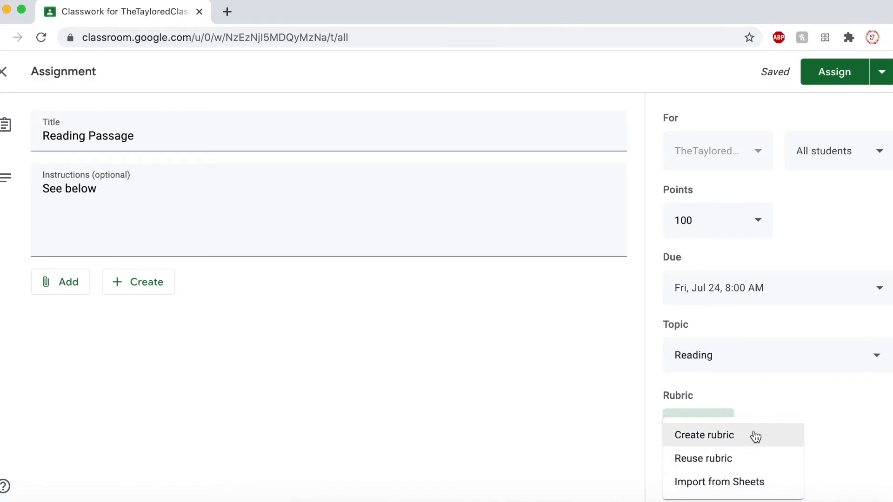
{"action": "left_click", "coordinate": [881, 428]}
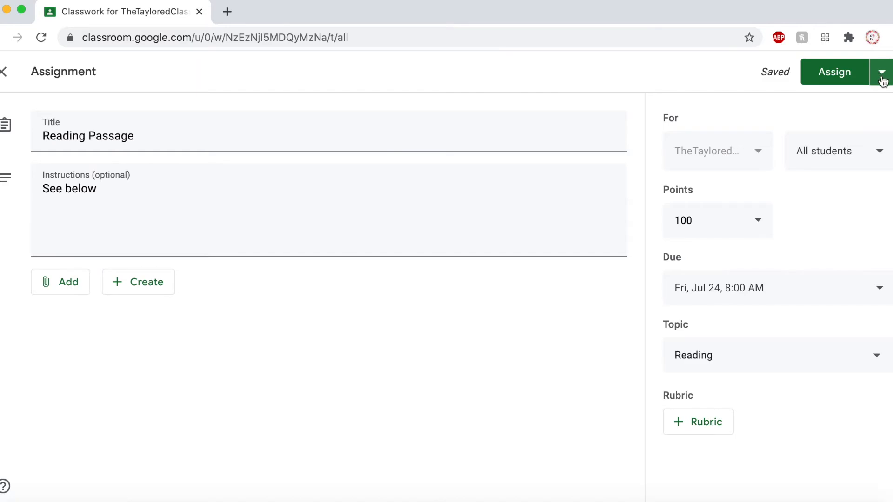
{"action": "left_click", "coordinate": [882, 78]}
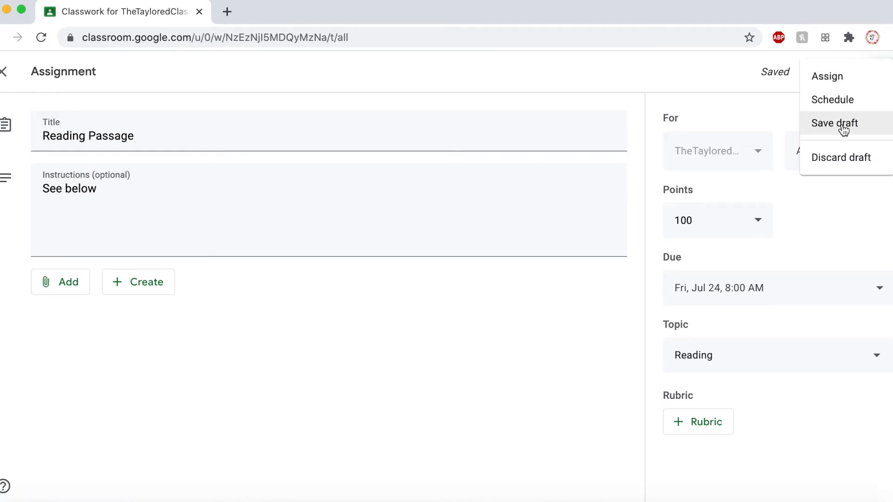
{"action": "left_click", "coordinate": [844, 109]}
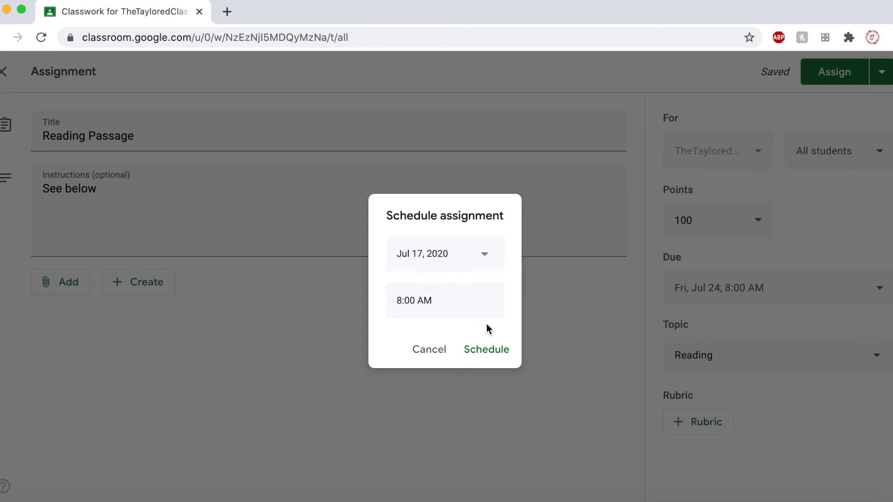
{"action": "left_click", "coordinate": [437, 356]}
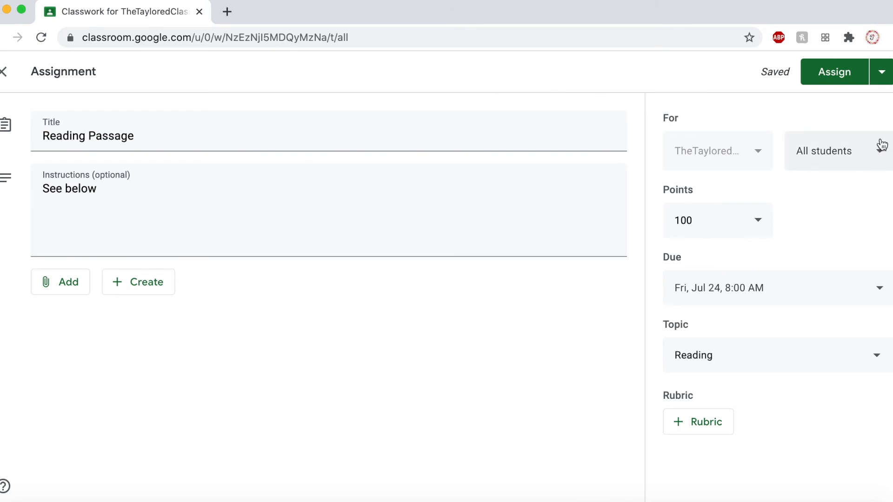
Schedule the Reading Passage assignment to post on Jul 17, 2020 at 8:00 AM.
{"action": "left_click", "coordinate": [883, 85]}
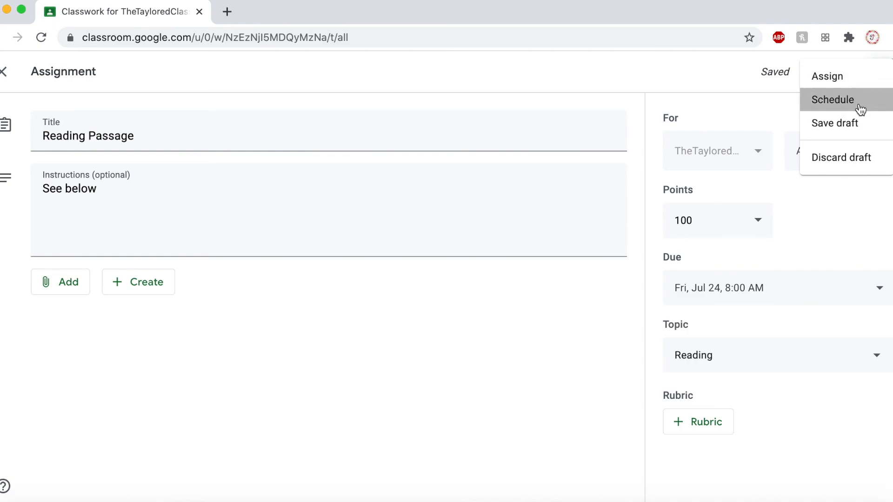
{"action": "left_click", "coordinate": [859, 110]}
{"action": "left_click", "coordinate": [483, 358]}
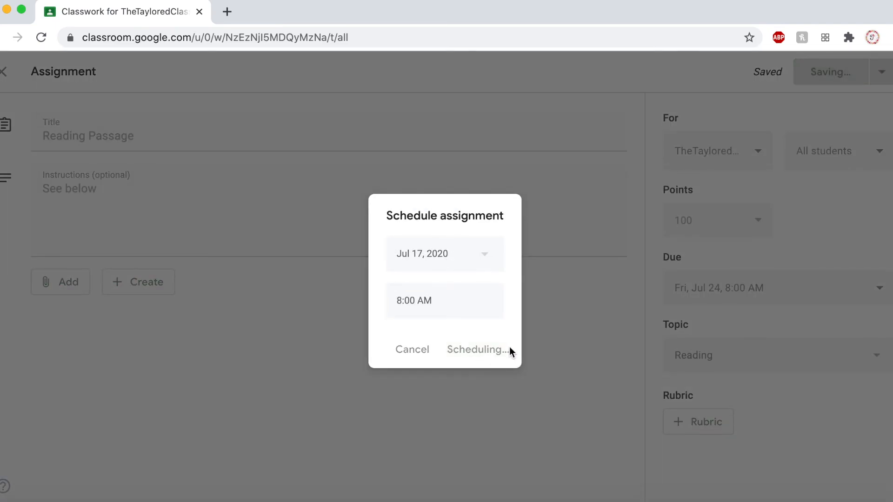